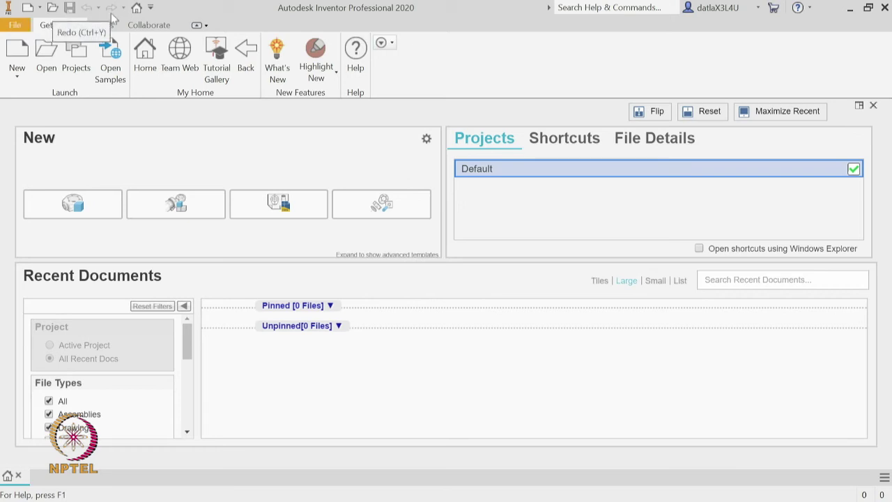
click(16, 26)
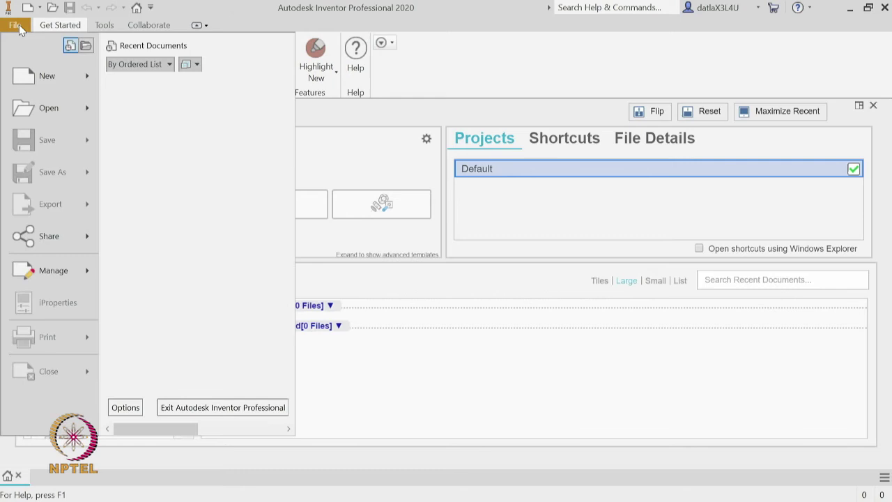
click(60, 27)
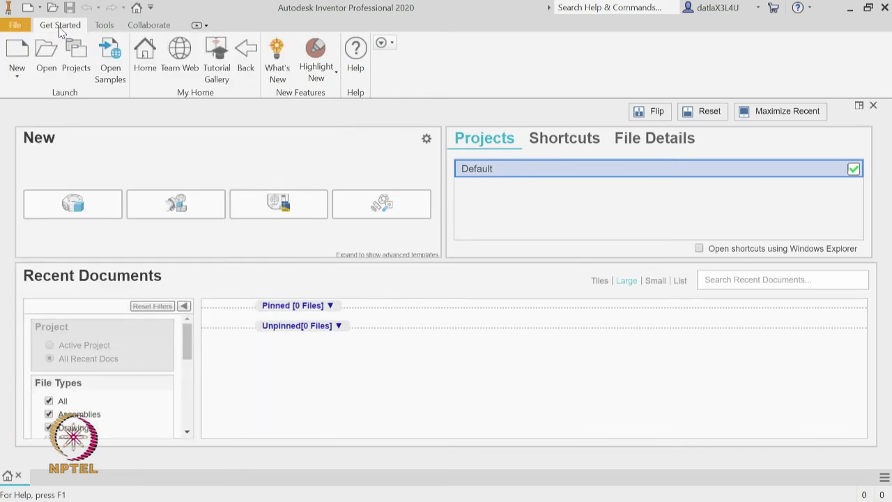
click(104, 28)
click(147, 28)
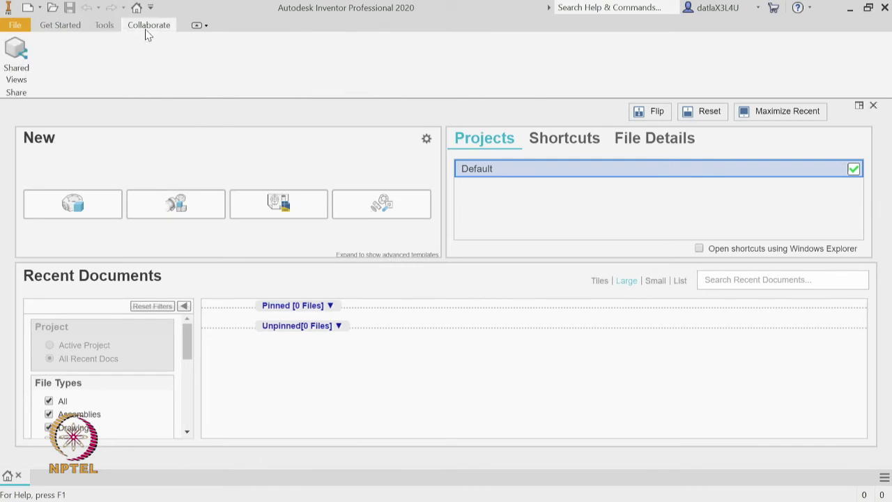
click(61, 26)
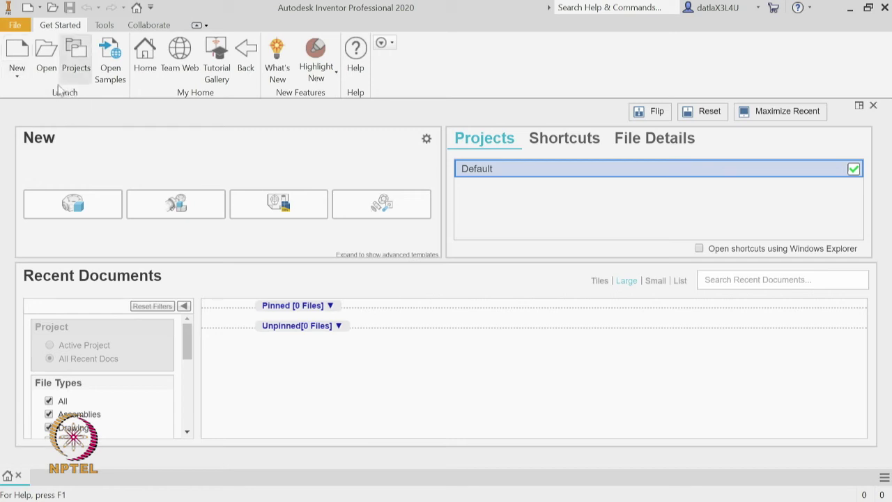
Step: Create a new part from the metric Standard (mm).ipt template after browsing the English and Metric template sets
click(18, 58)
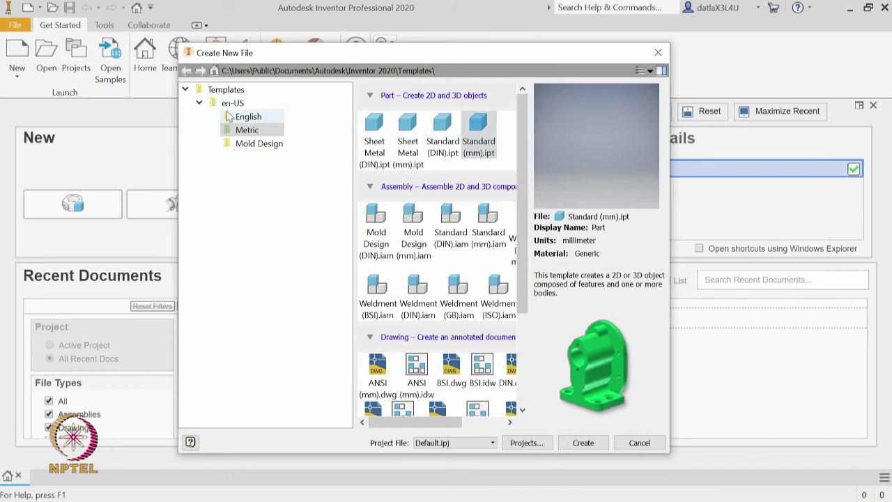
click(248, 118)
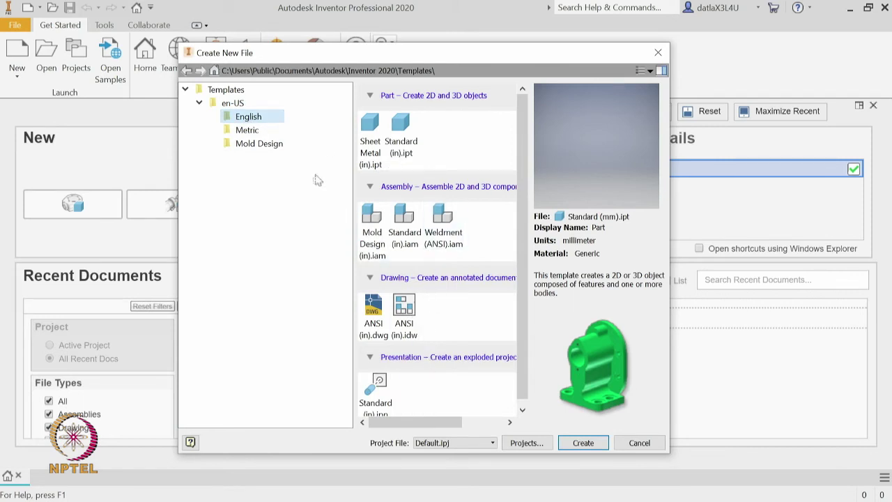
click(255, 132)
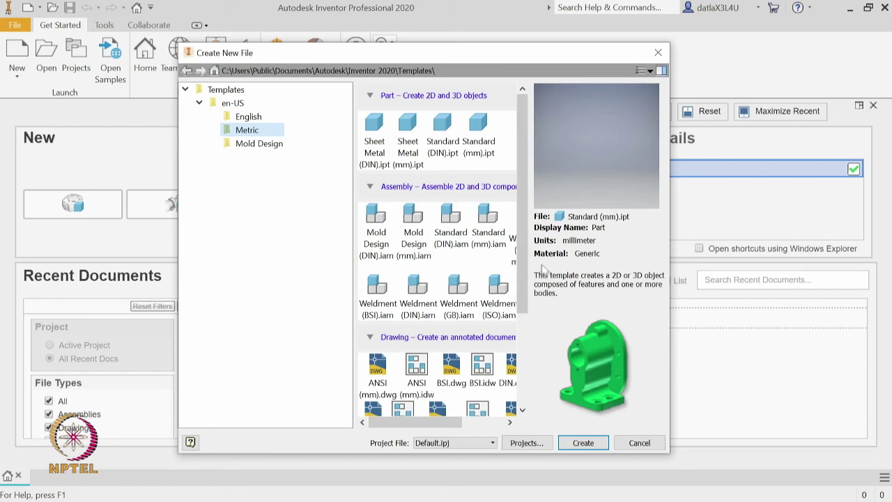
scroll(524, 230, down, 1)
scroll(524, 230, down, 5)
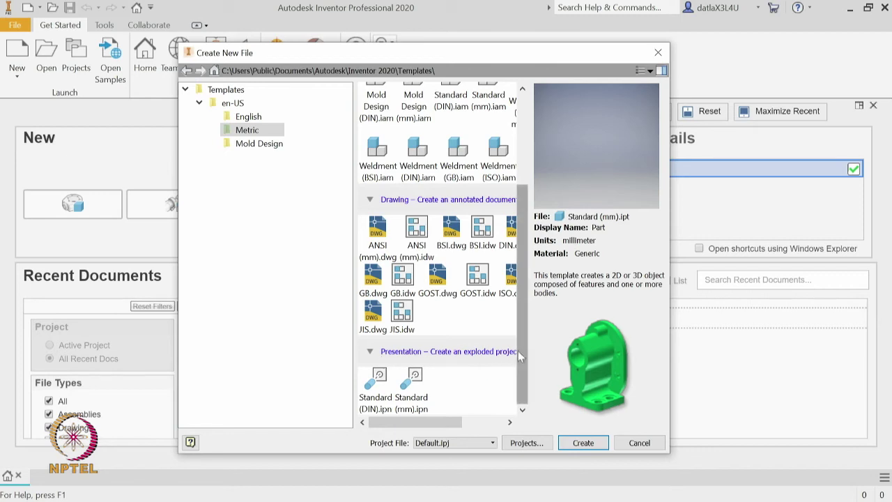
drag(521, 348, 547, 237)
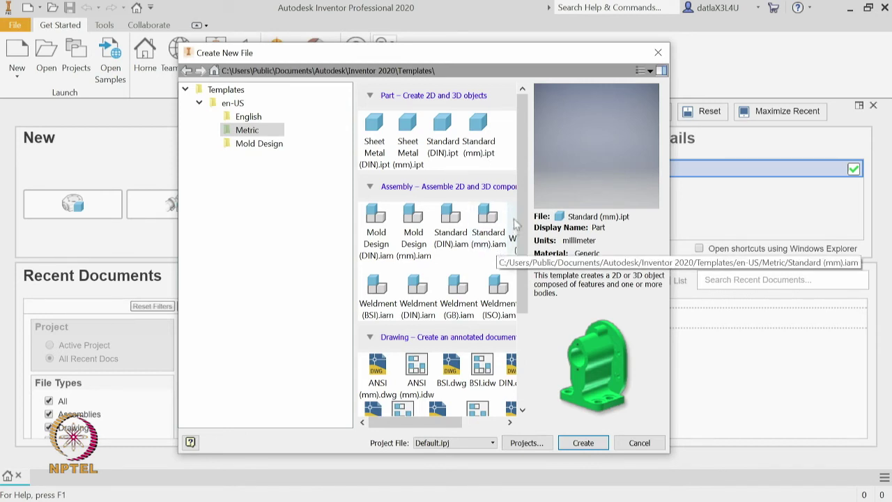
drag(518, 209, 518, 302)
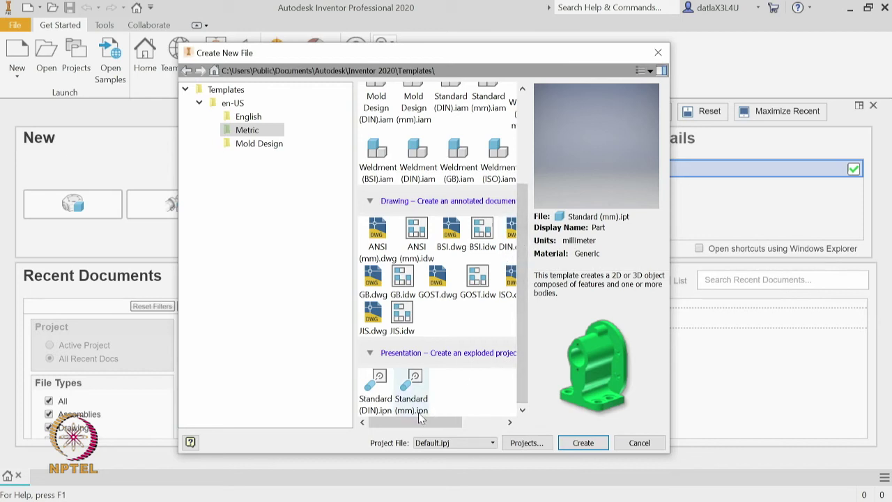
drag(524, 349, 539, 232)
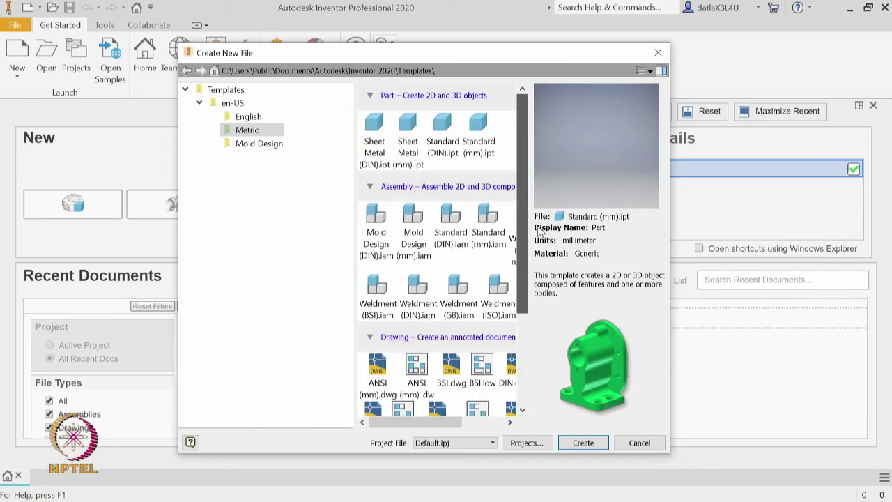
double_click(486, 152)
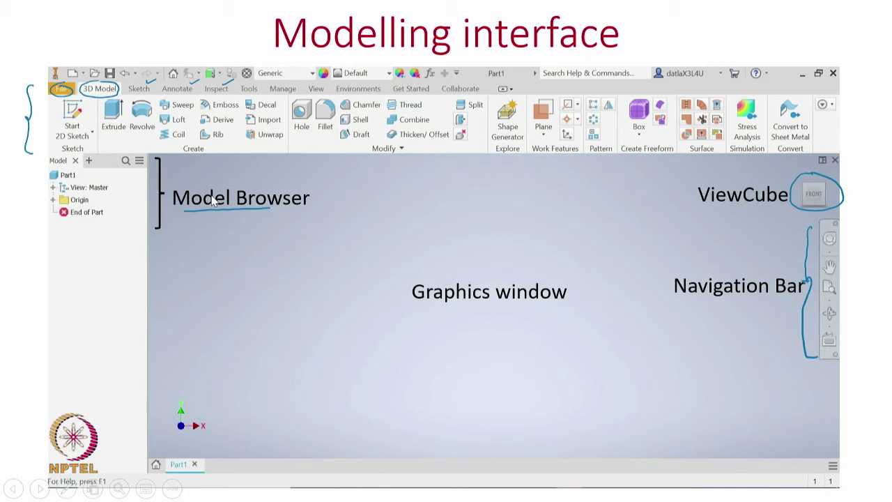
Step: Switch from the slides back to Inventor and open the part file W8Q1 from the NPTEL folder
key(alt+Tab)
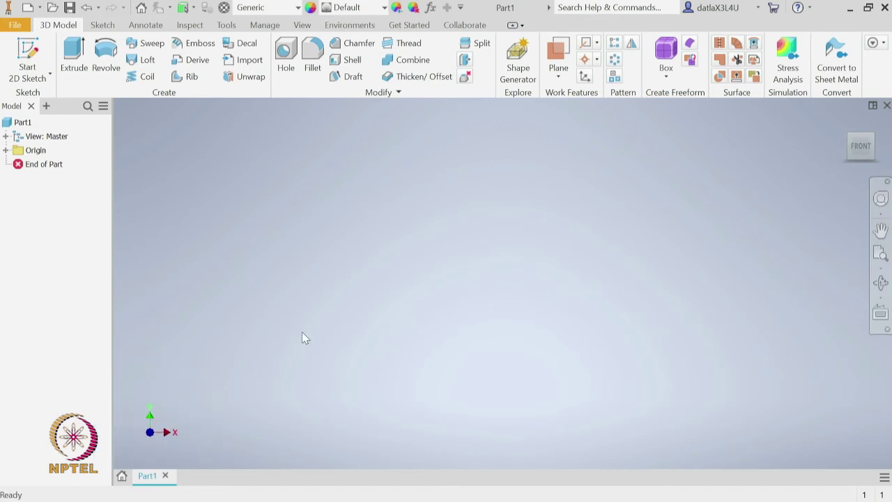
click(51, 8)
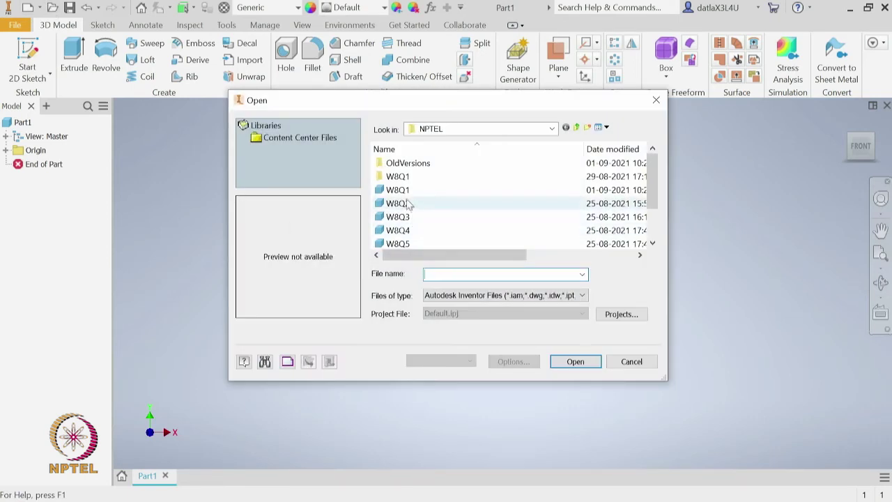
click(410, 202)
double_click(409, 203)
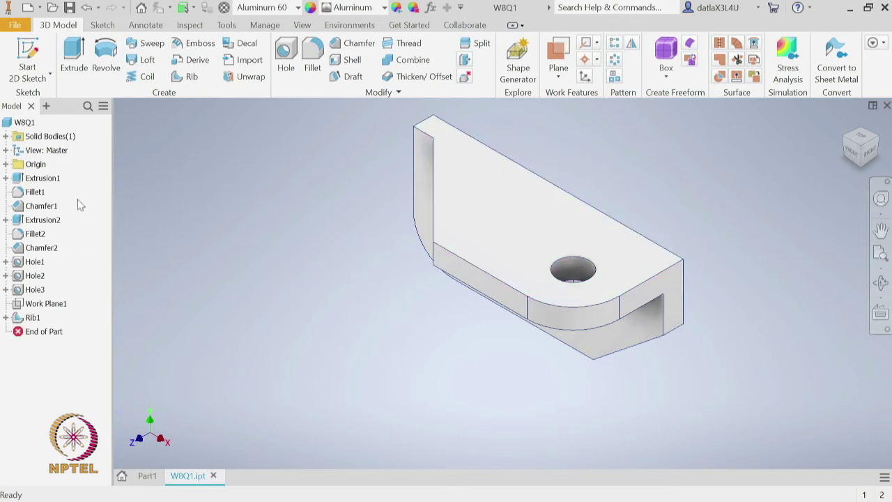
click(89, 109)
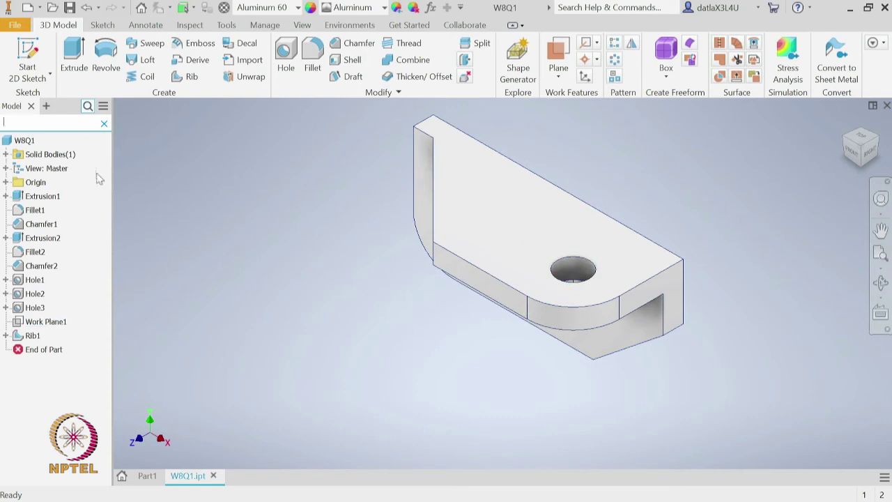
click(104, 124)
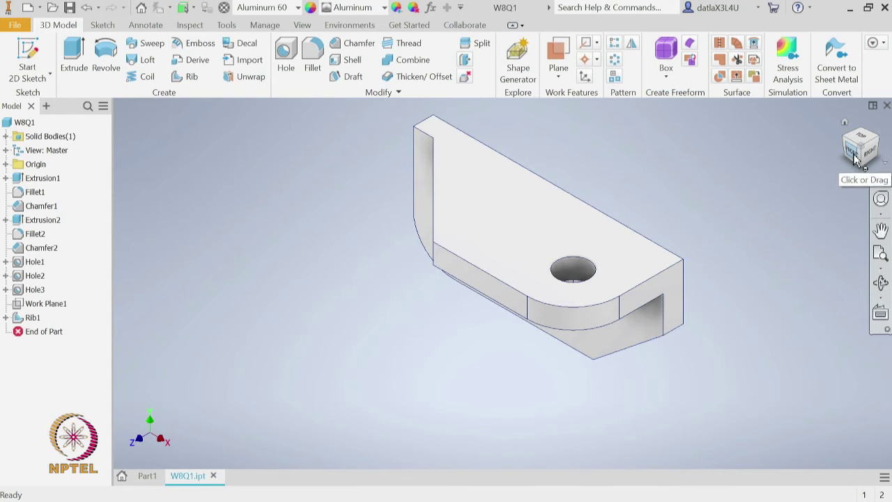
Step: View the bracket from the front, from the bottom-front-left corner and from the top-front-left corner
click(856, 159)
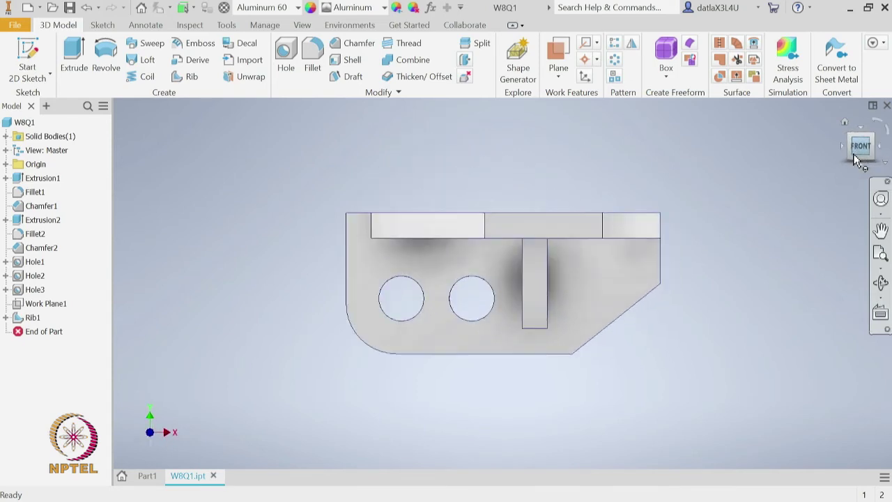
mouse_move(841, 165)
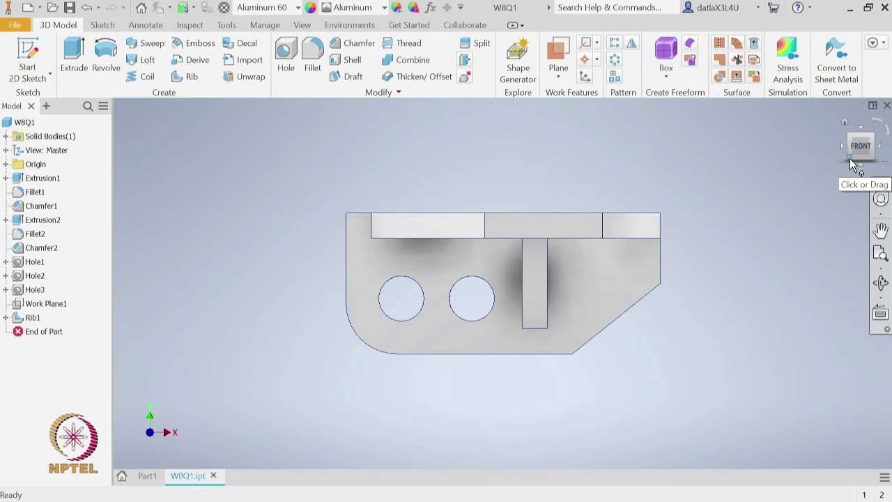
click(850, 160)
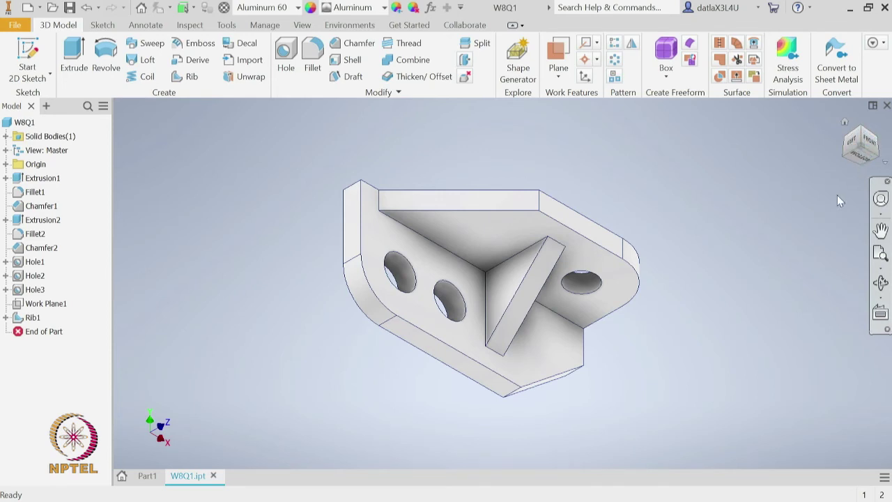
click(863, 133)
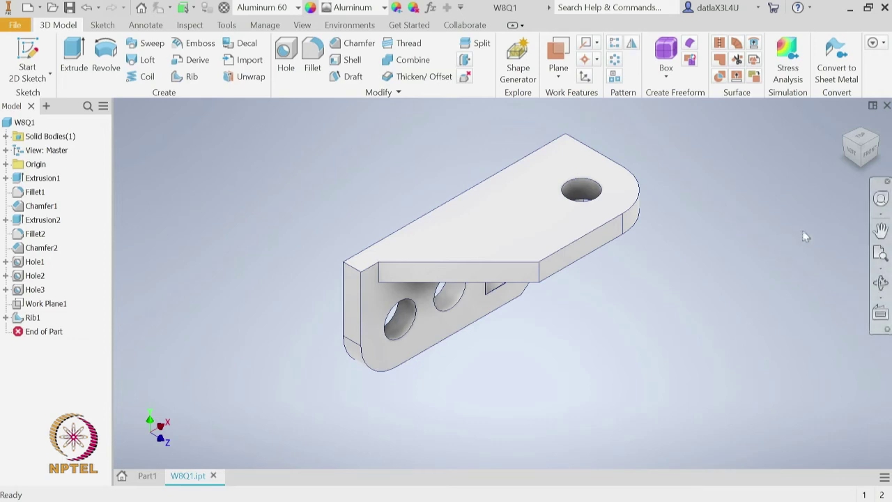
Step: Pan the bracket back and forth across the graphics window, ending with the whole part fitted in view
click(881, 231)
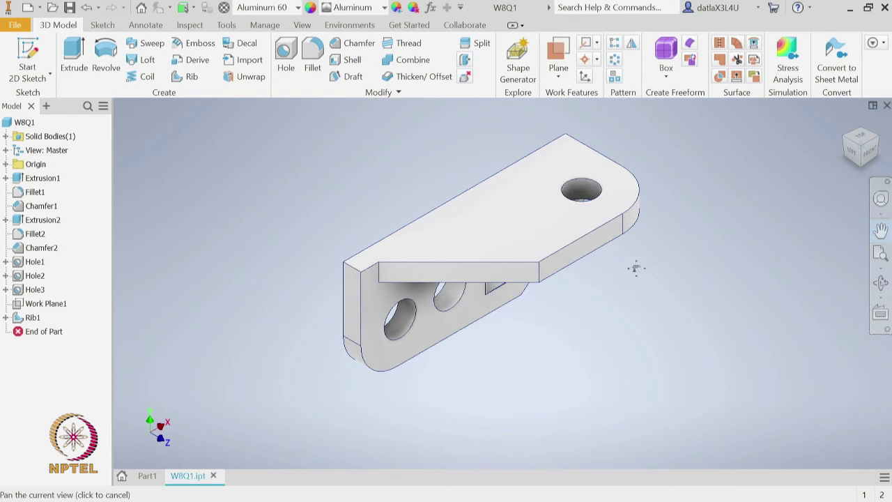
click(881, 232)
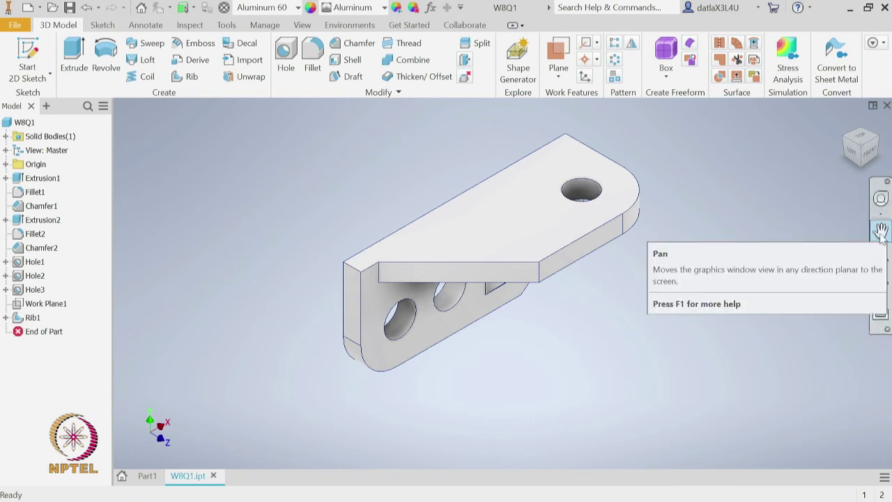
click(881, 232)
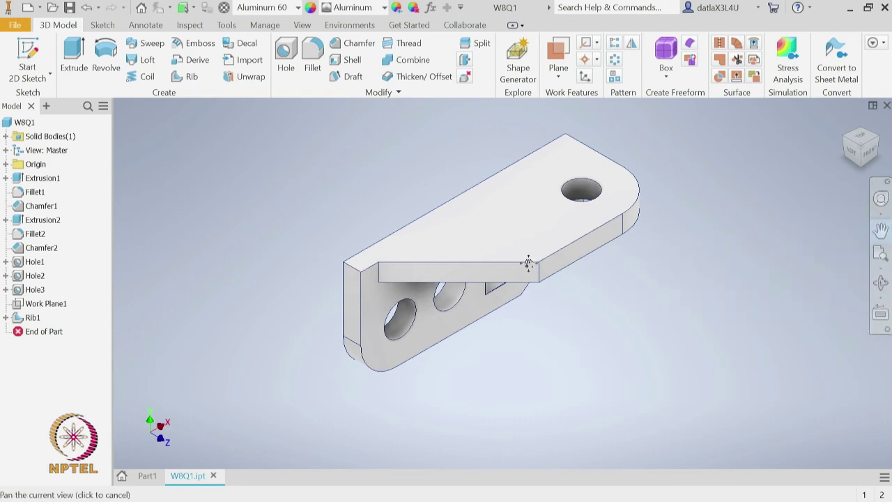
drag(528, 263, 384, 266)
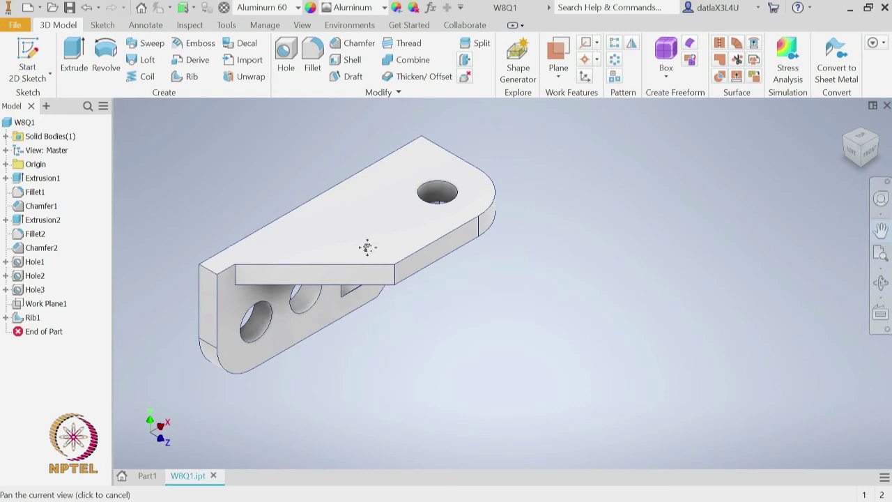
drag(367, 247, 721, 272)
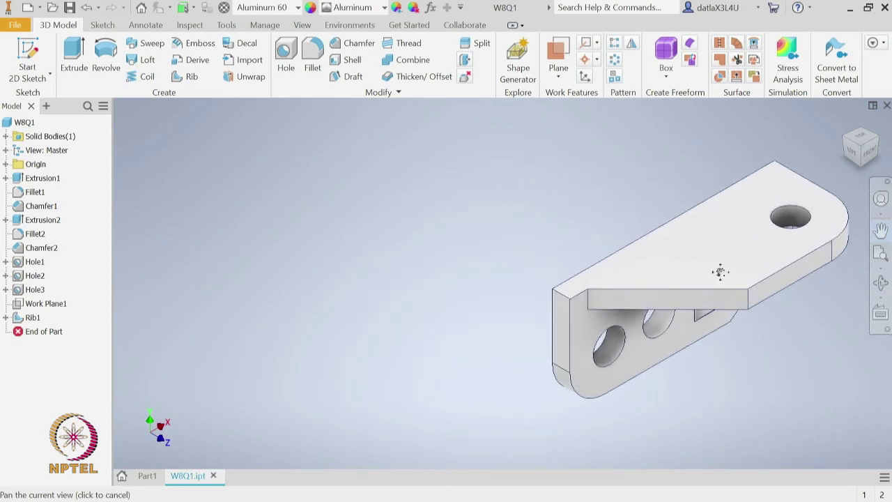
drag(719, 290, 535, 280)
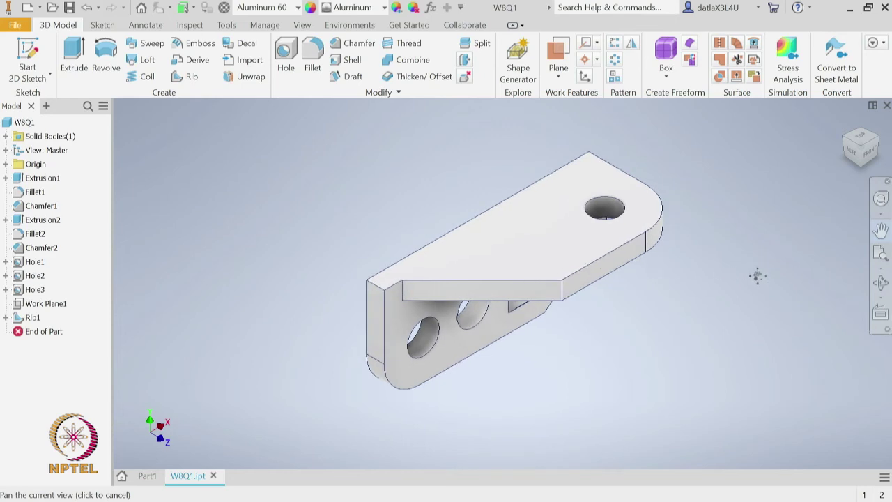
click(881, 255)
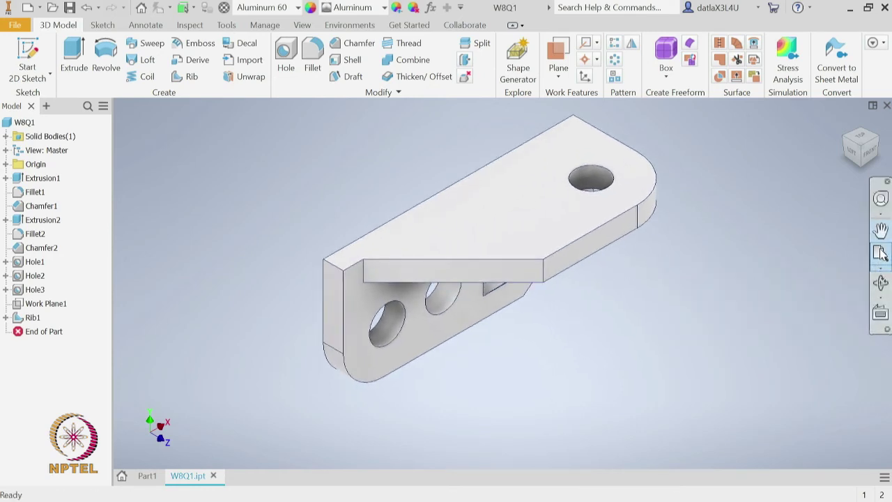
Step: Zoom out from the bracket and in on its detail with the Zoom tool, ending with Zoom All
click(882, 270)
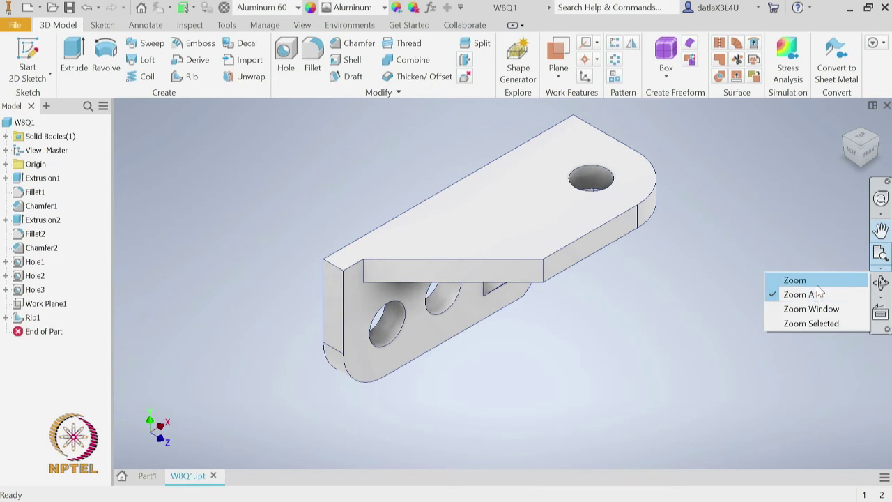
click(794, 280)
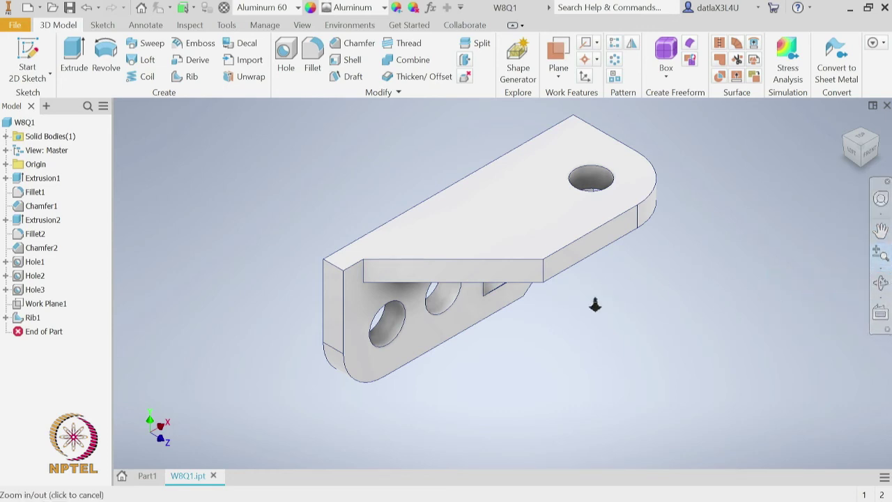
drag(596, 298, 619, 269)
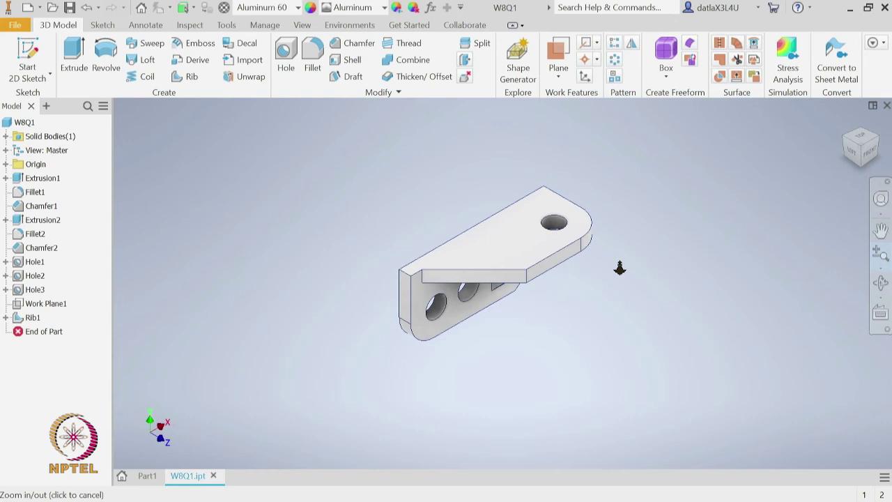
drag(619, 269, 618, 353)
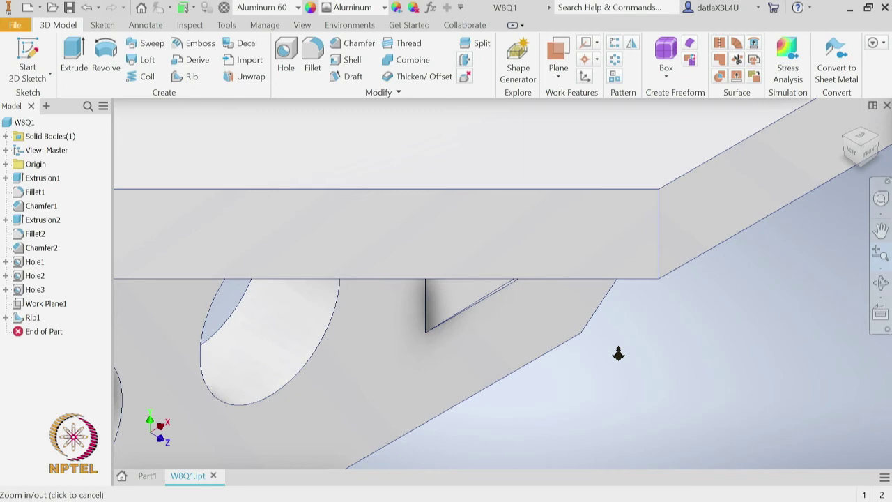
click(881, 283)
click(881, 268)
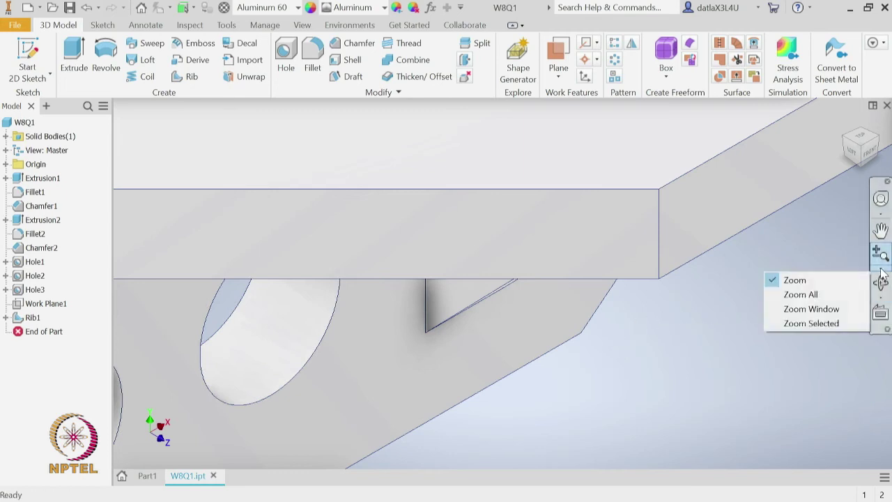
click(822, 295)
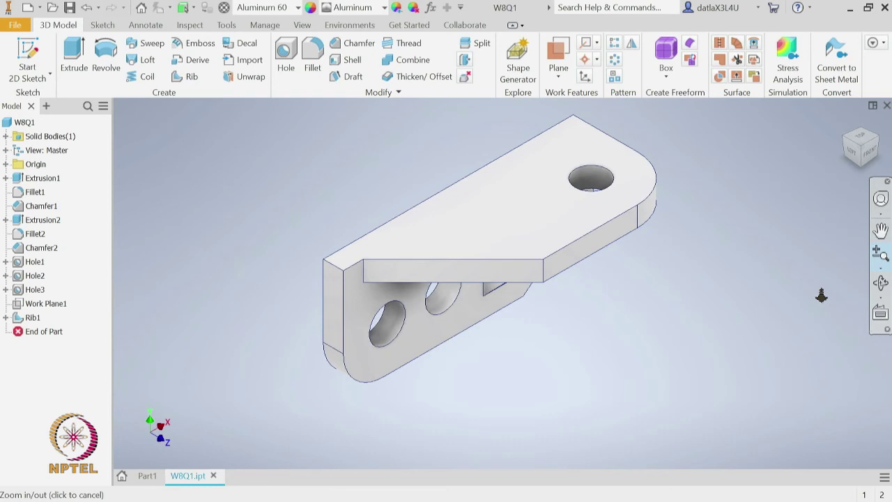
Step: Magnify the hole in the bracket's top plate with Zoom Window, and return to the full part with Zoom All
click(882, 272)
click(833, 309)
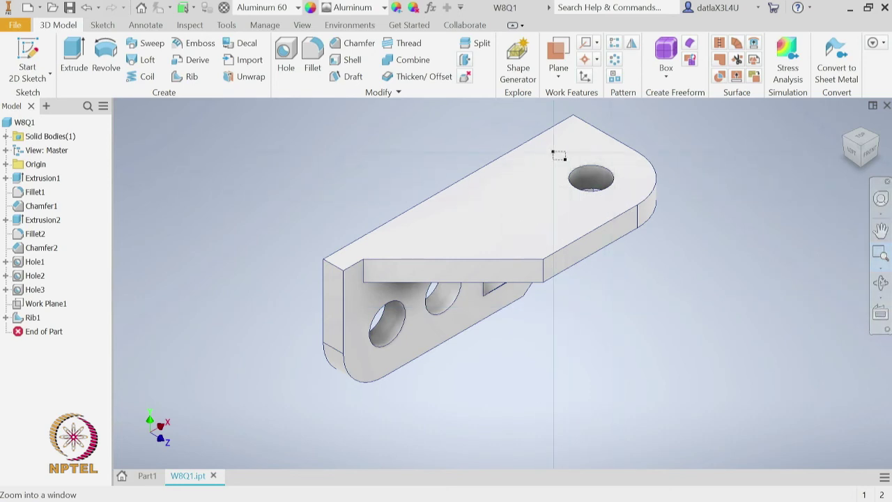
drag(555, 154, 638, 224)
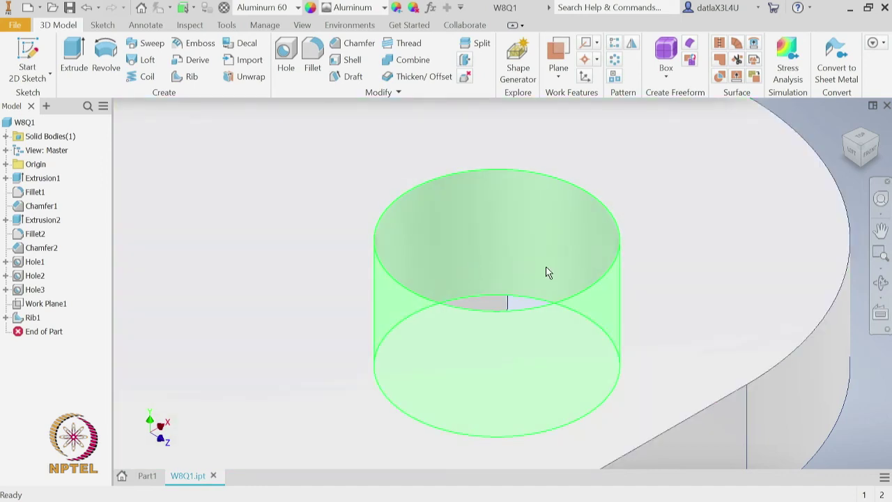
click(881, 267)
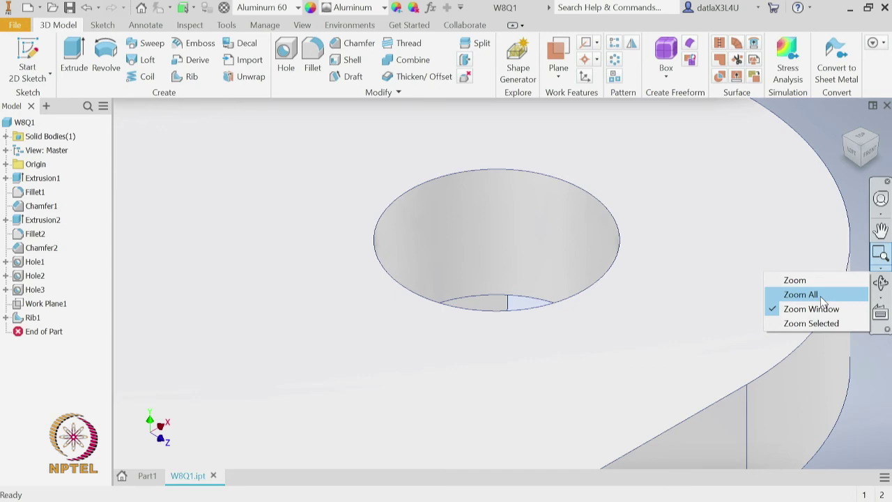
click(801, 295)
Step: Use Zoom Selected on the bracket's top face and on the top plate's straight front side face, ending with Zoom All
click(880, 272)
click(833, 323)
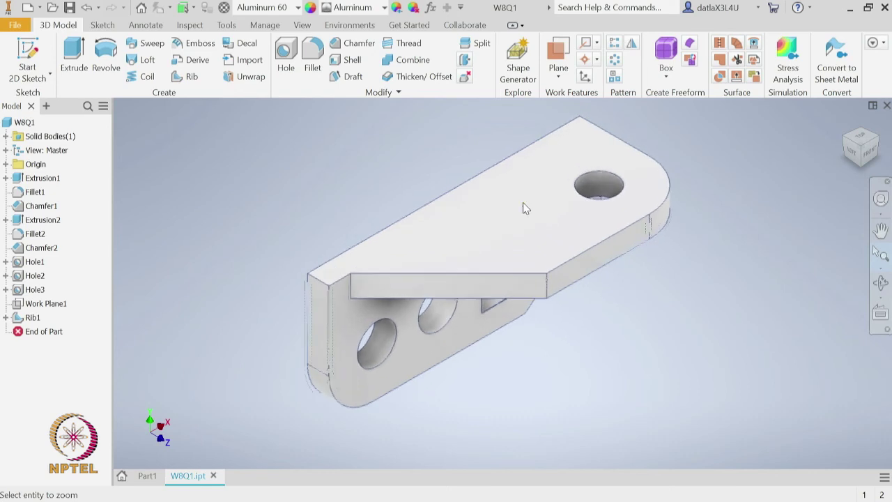
click(522, 204)
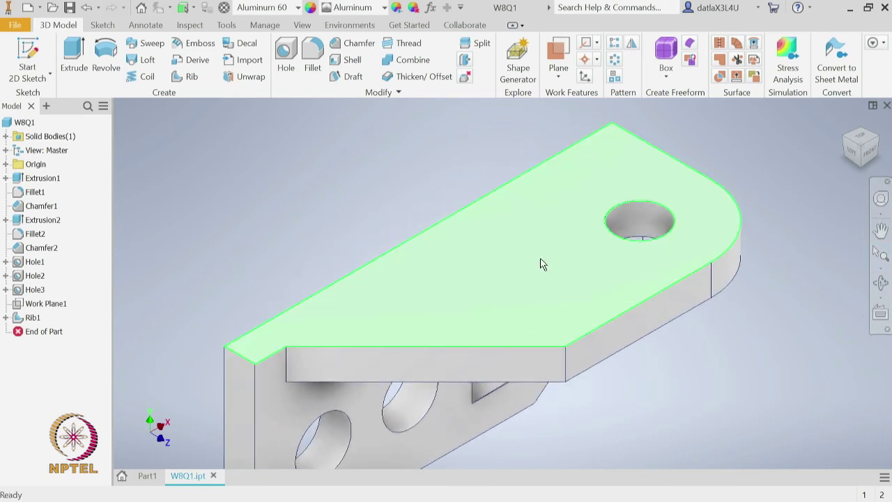
mouse_move(541, 259)
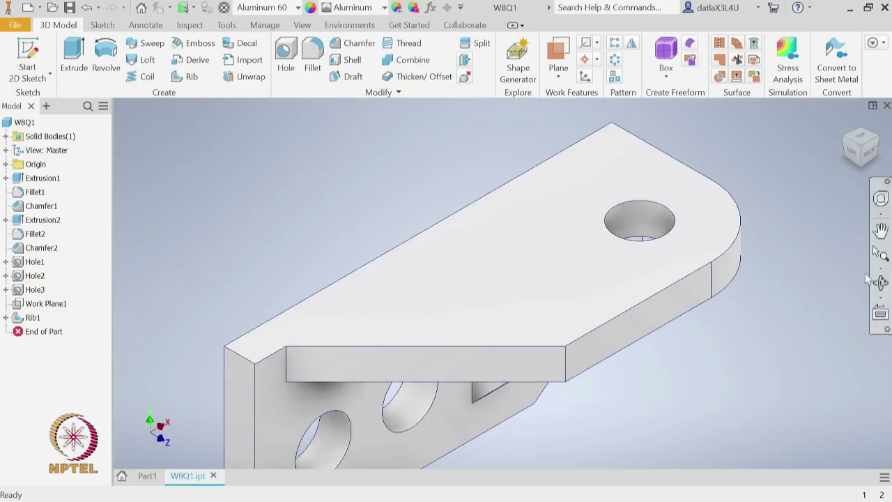
click(875, 251)
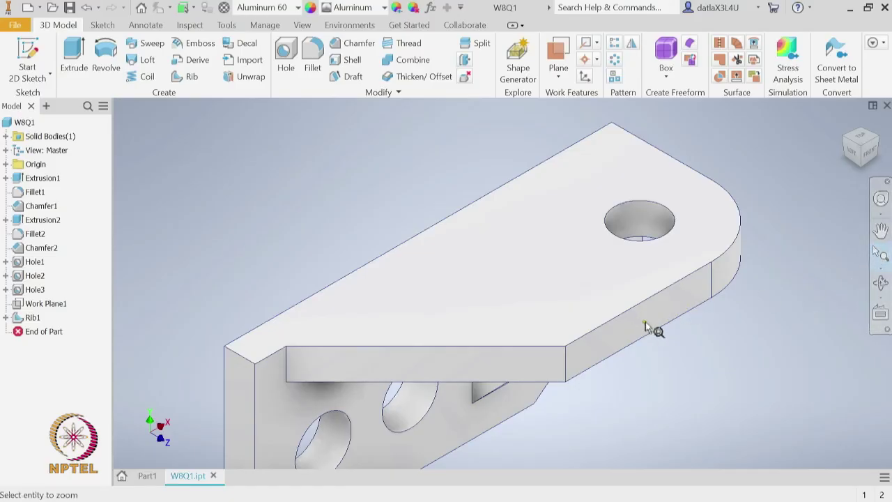
click(645, 325)
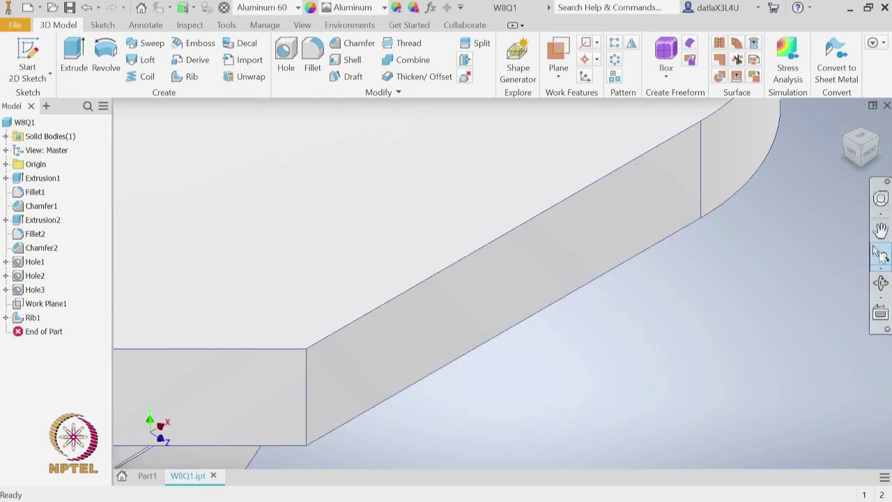
click(882, 270)
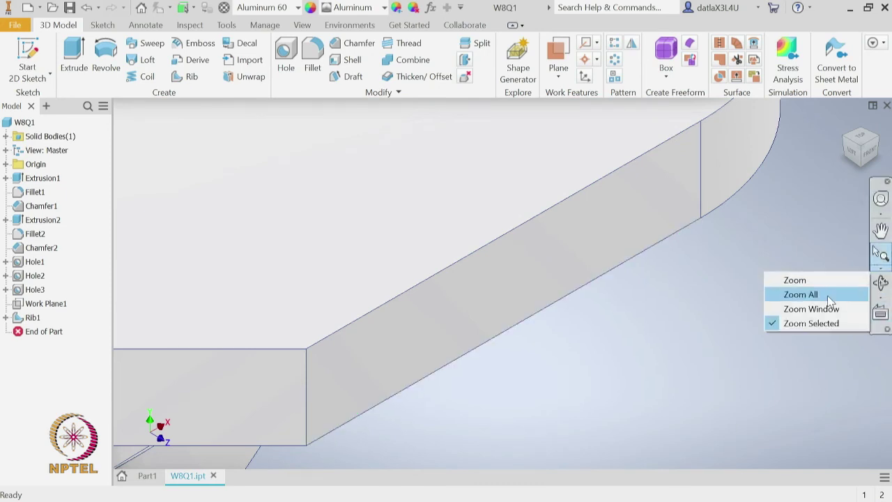
click(802, 294)
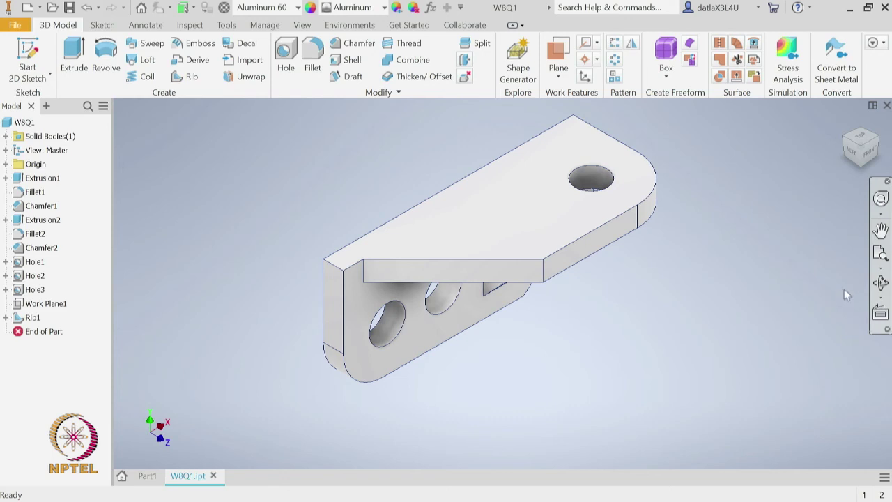
Step: Rotate the bracket with Free Orbit to show the rib and the underside of the top plate
click(880, 282)
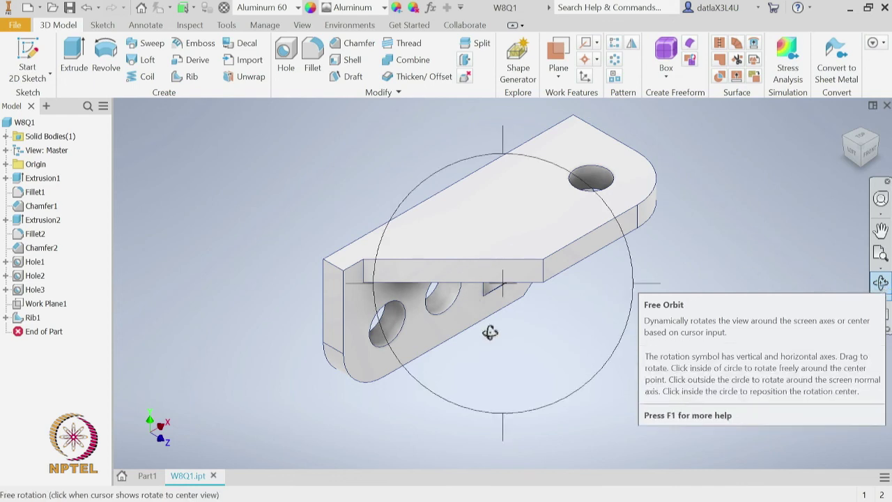
drag(501, 347, 573, 182)
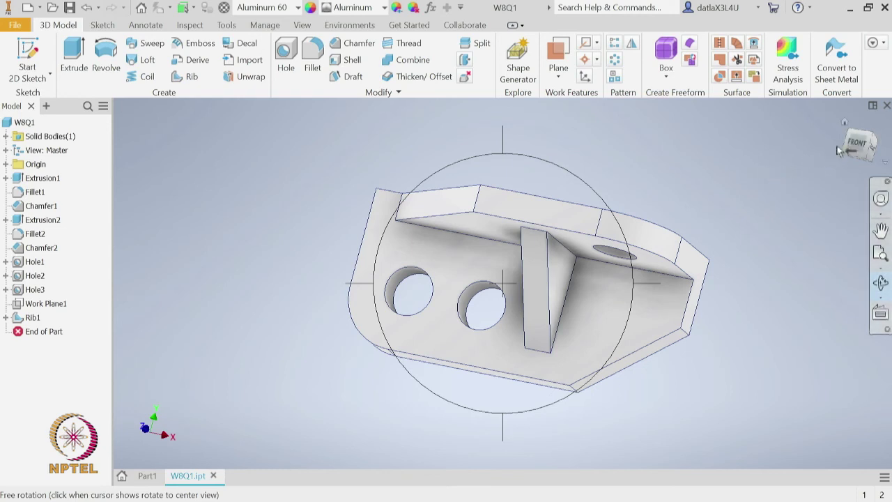
key(Escape)
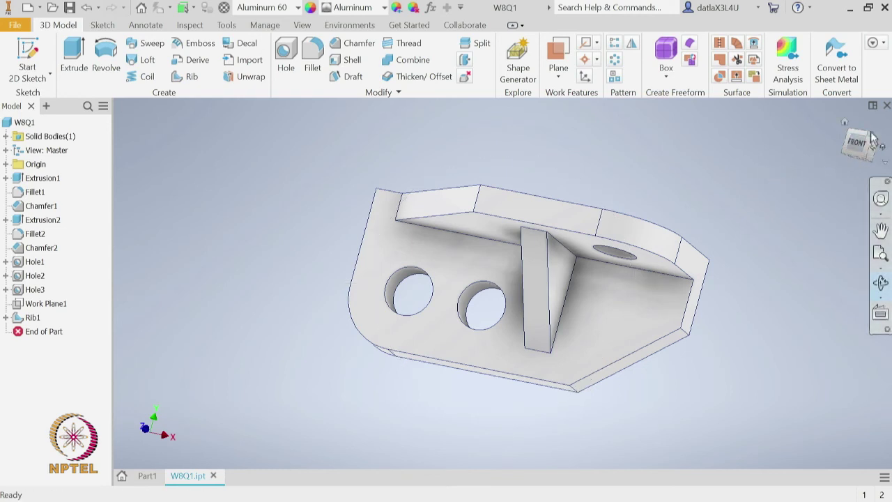
Step: View the bracket from the front, then from the top-front-right, top-front-left, bottom-back-left and bottom-front-left corners
click(856, 145)
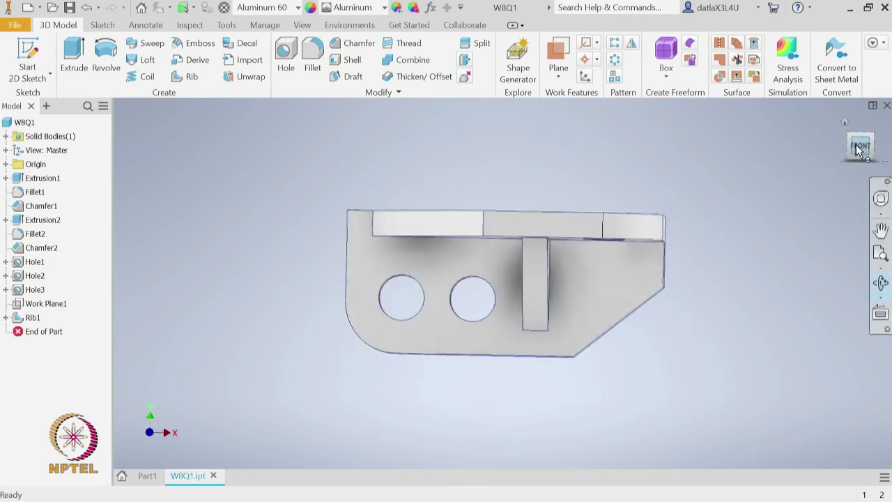
click(873, 135)
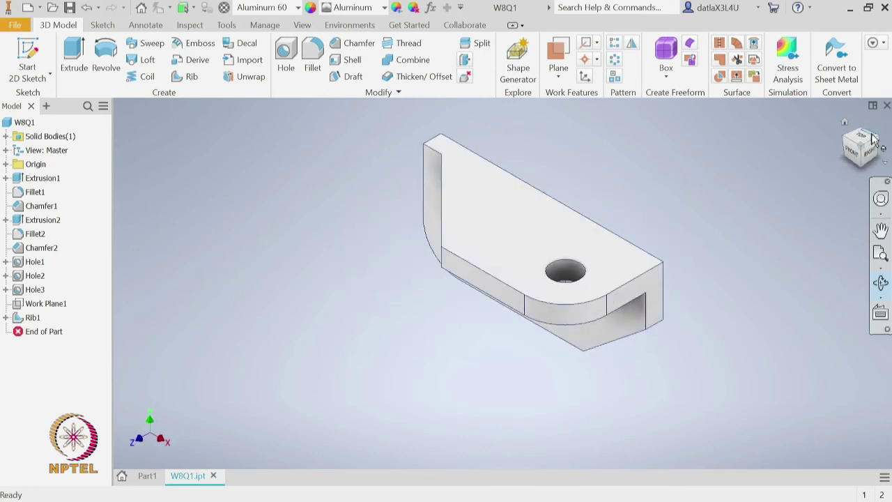
click(849, 142)
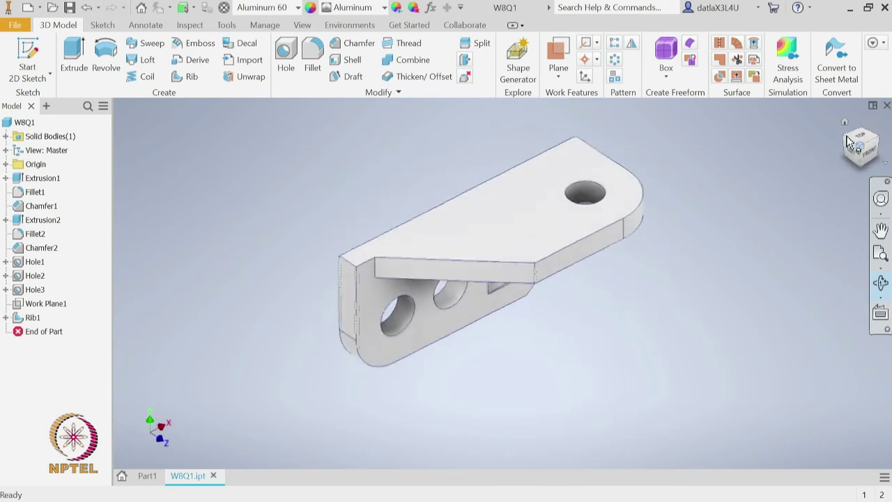
click(846, 157)
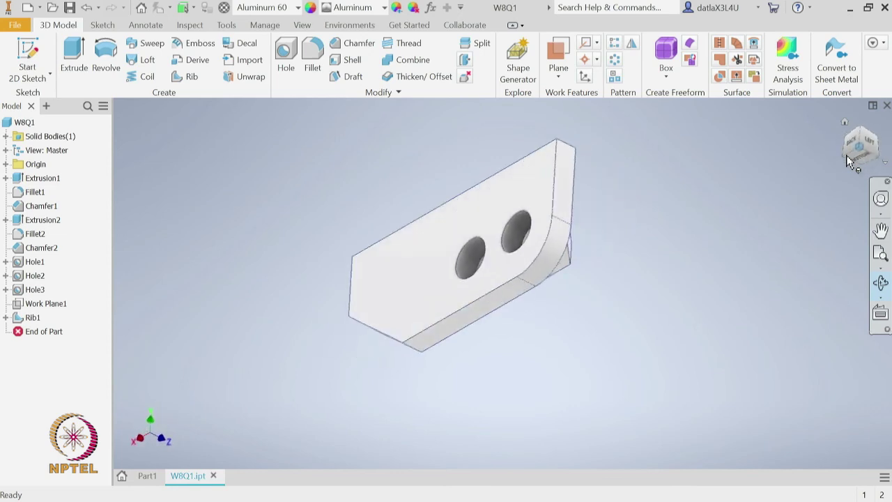
click(880, 161)
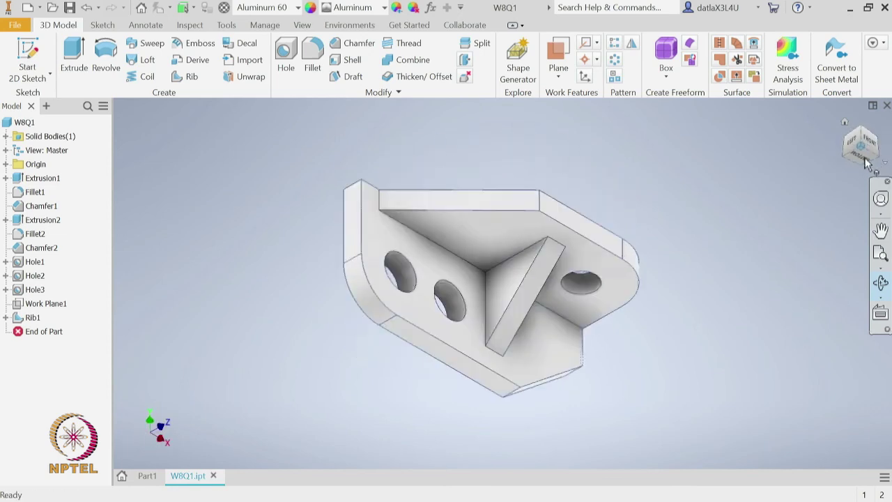
Step: Use Look At to face the rib's sloping face and the underside of the top plate squarely
click(882, 282)
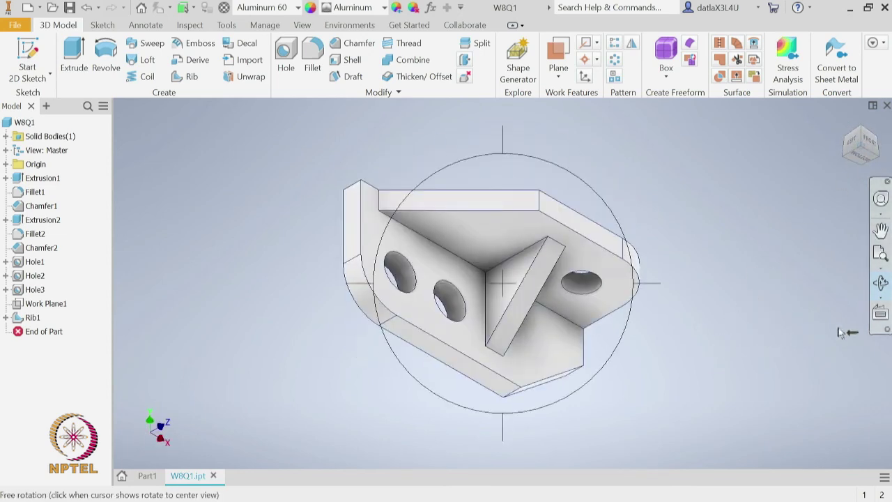
click(883, 319)
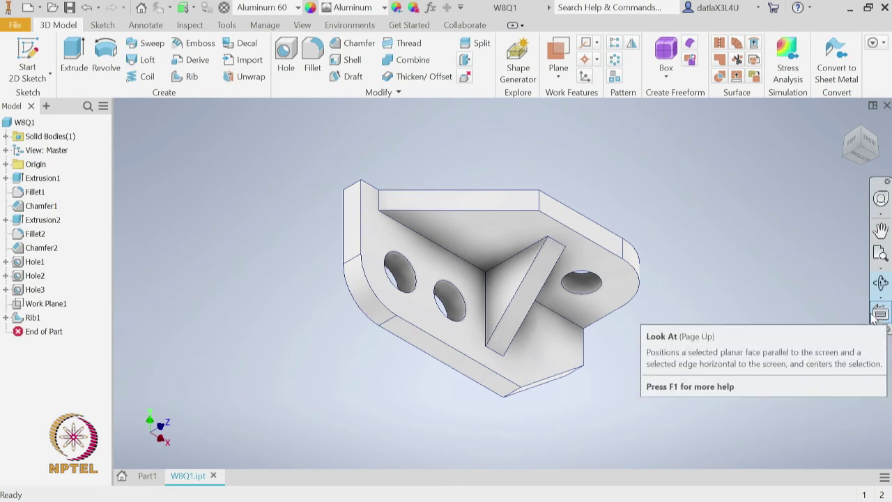
click(881, 316)
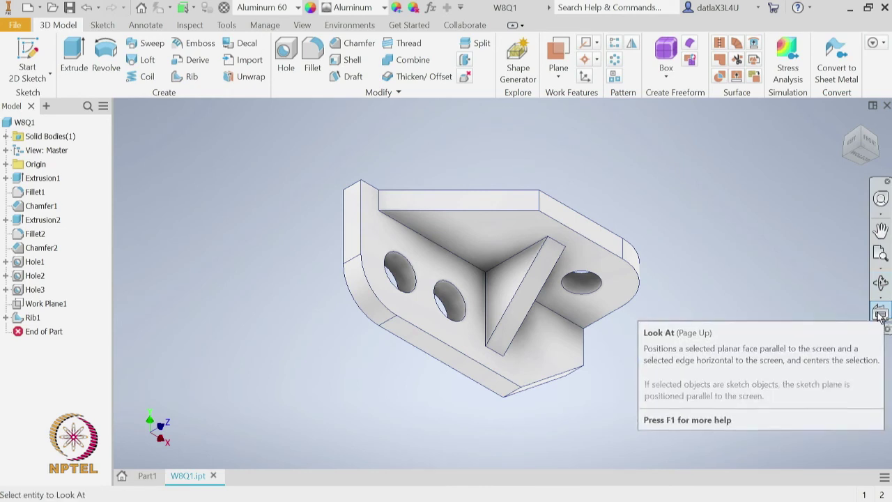
click(529, 294)
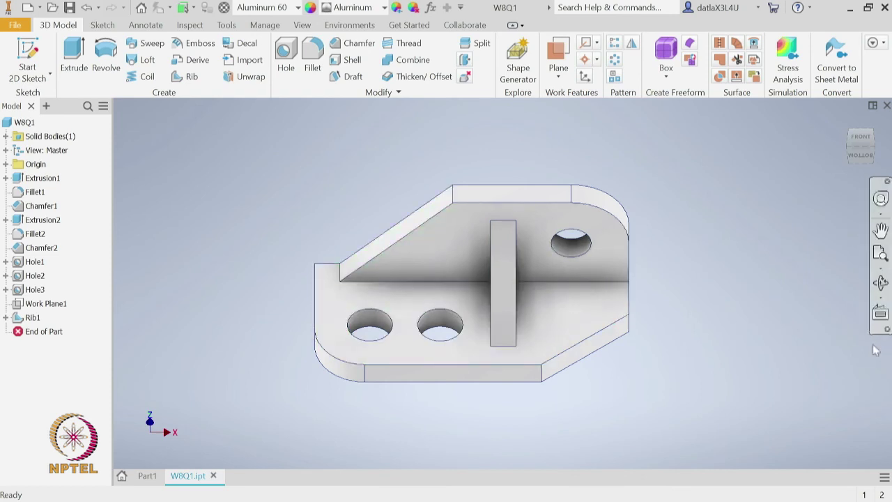
click(881, 315)
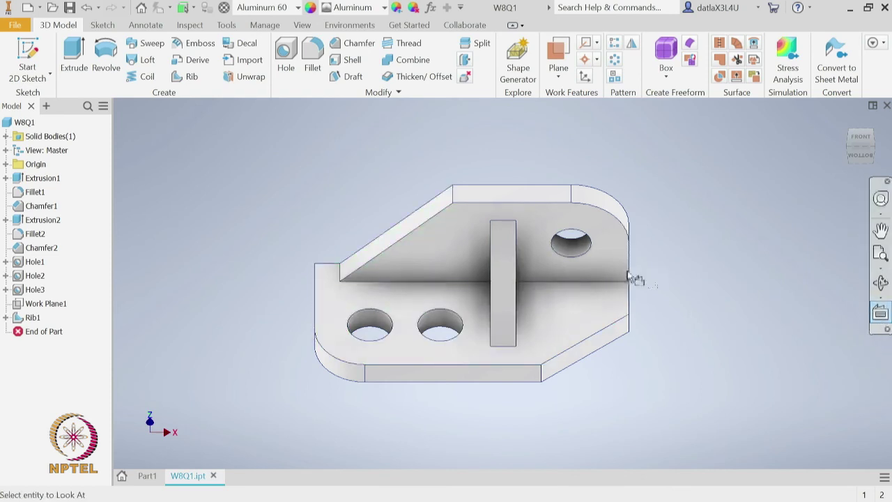
click(437, 244)
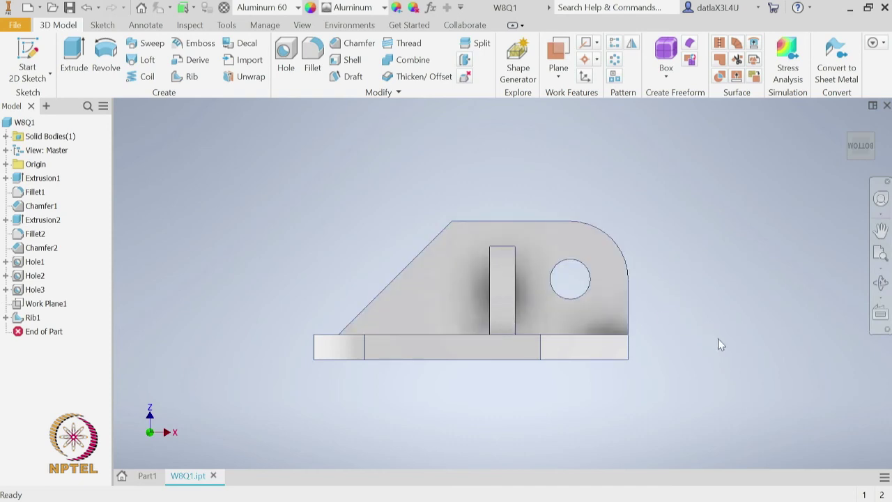
Step: Fit the whole bracket with Zoom All and view it from several corners, ending at the front-left-bottom corner
click(881, 255)
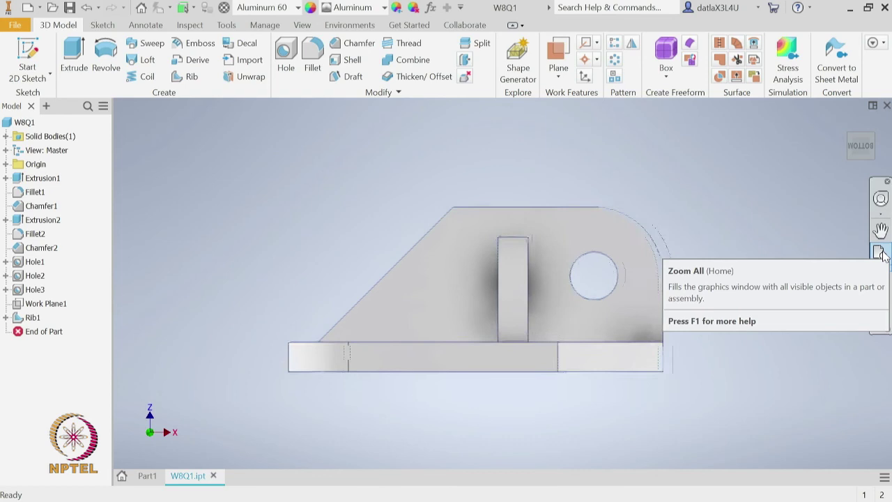
click(849, 163)
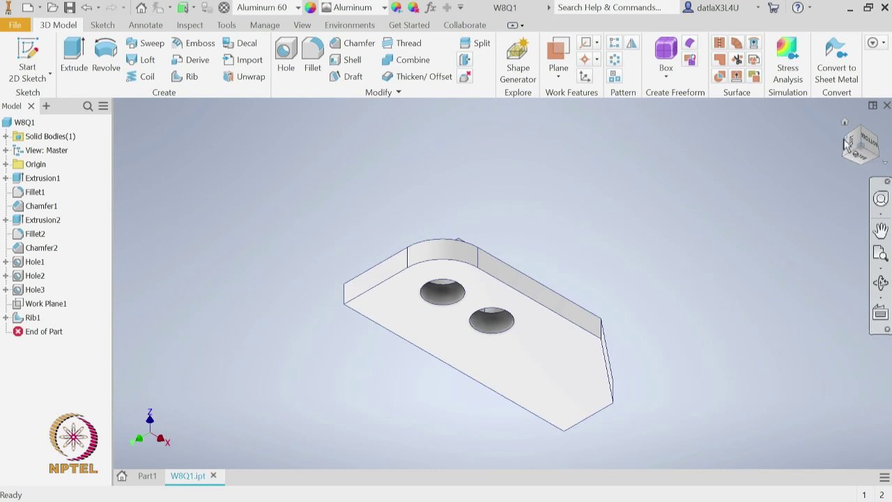
click(845, 145)
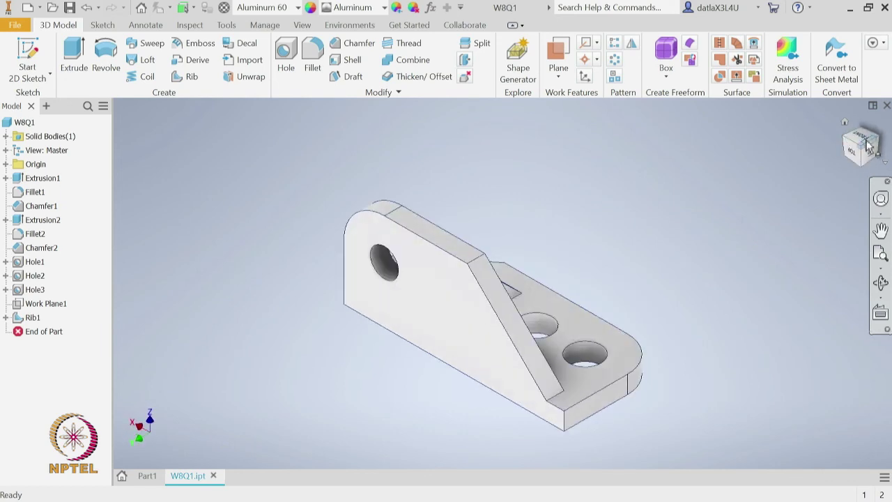
click(880, 141)
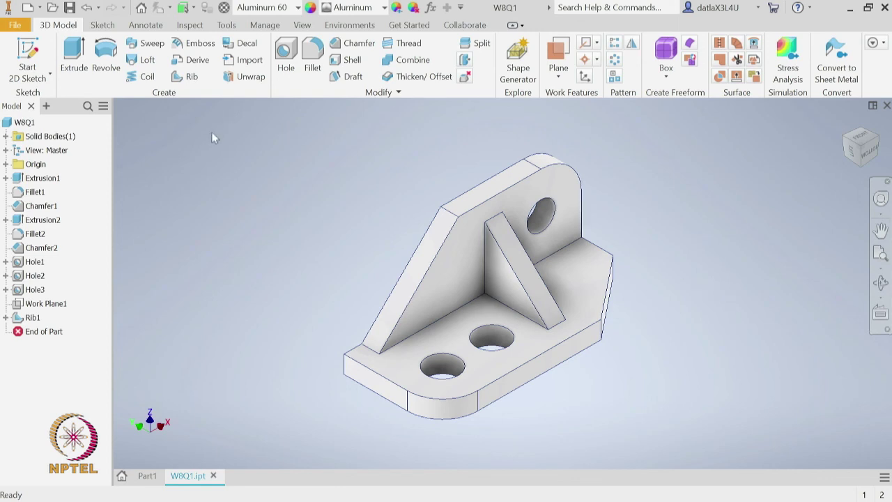
Step: Save the active W8Q1 part file
click(15, 26)
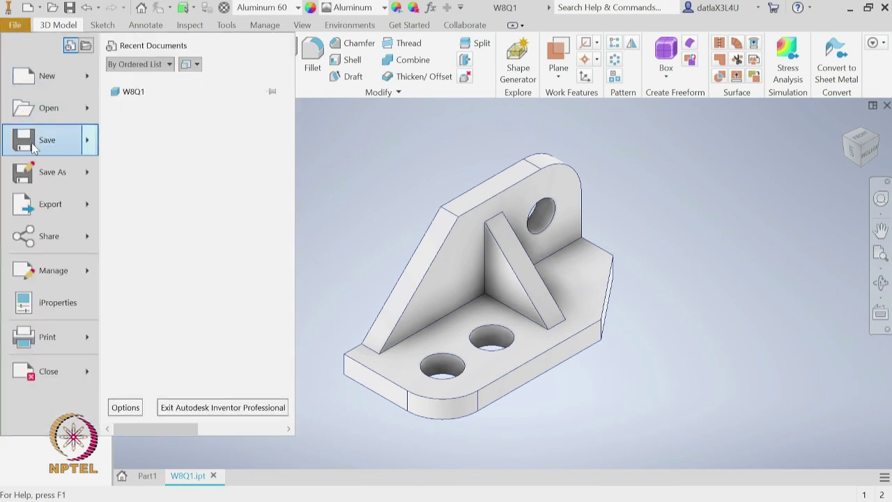
mouse_move(35, 149)
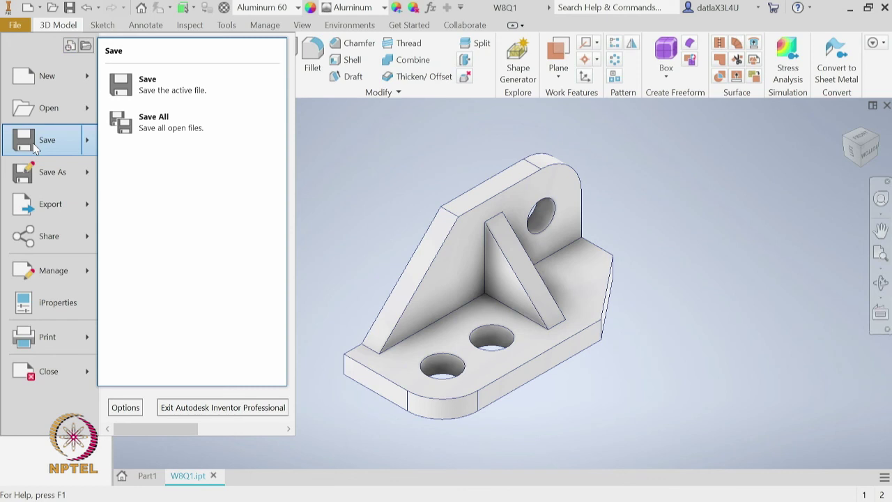
click(33, 143)
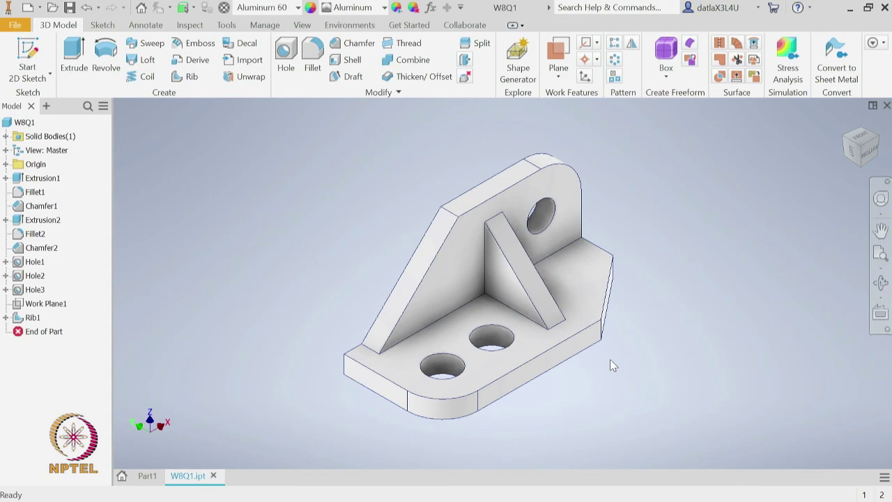
Step: Review the file types offered for exporting W8Q1 to a CAD format, and leave without exporting
click(15, 24)
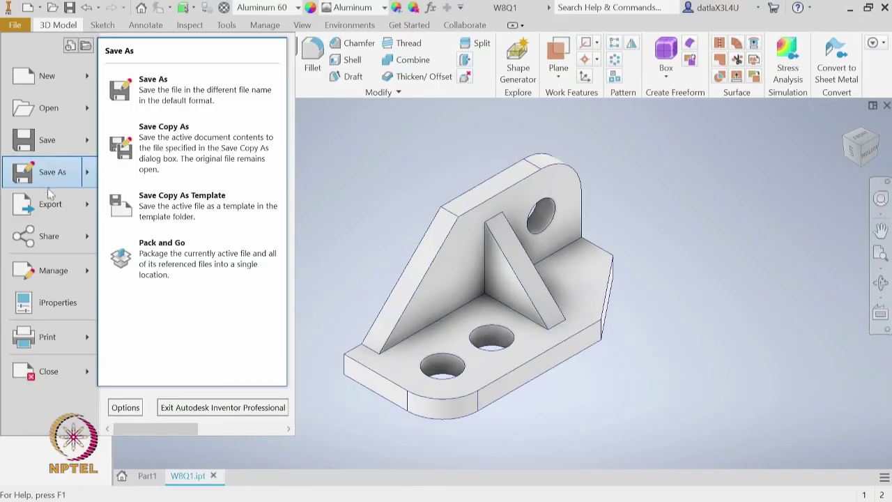
mouse_move(50, 210)
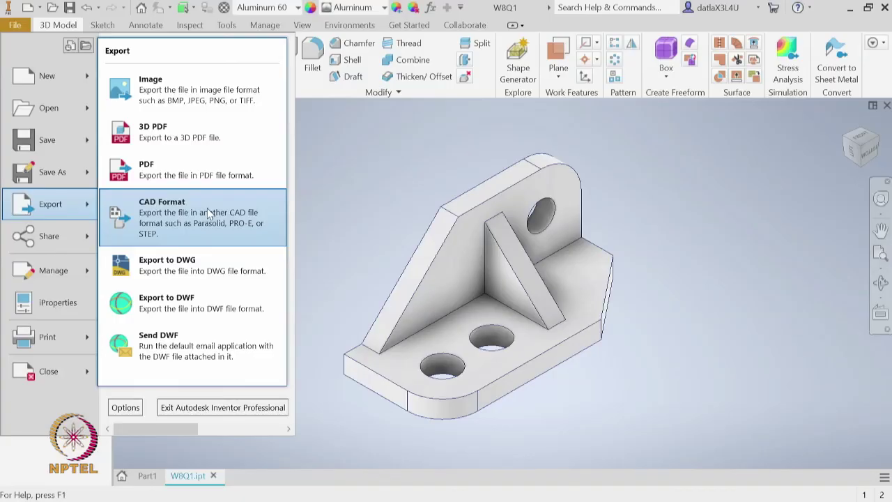
click(207, 207)
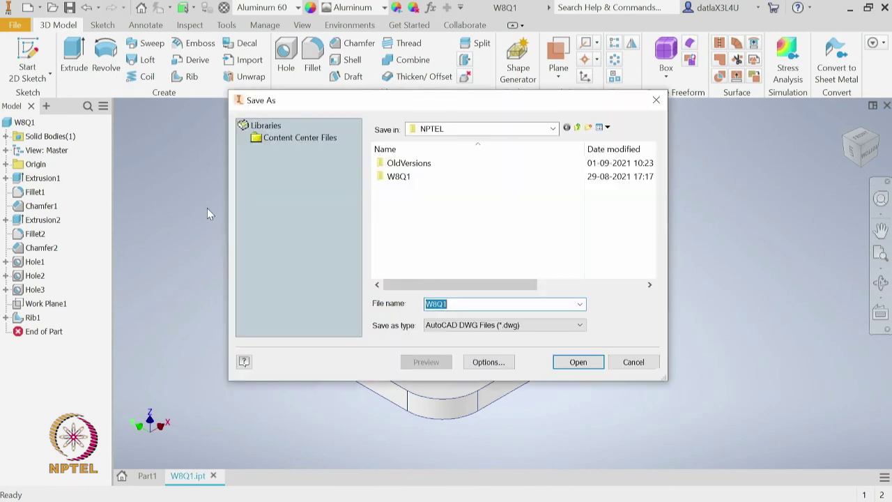
click(577, 331)
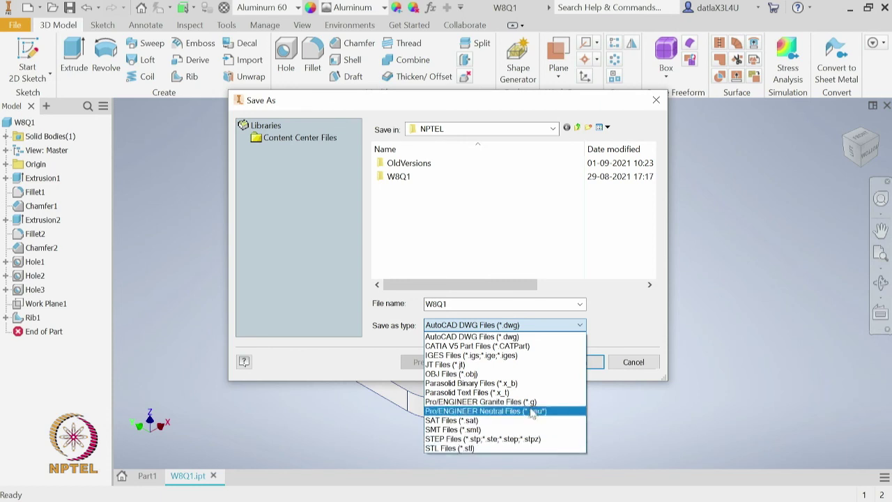
click(627, 329)
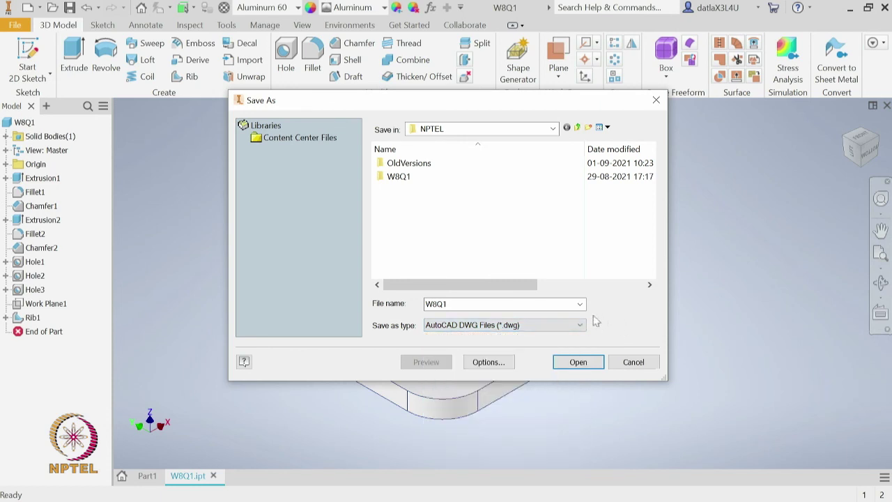
click(630, 364)
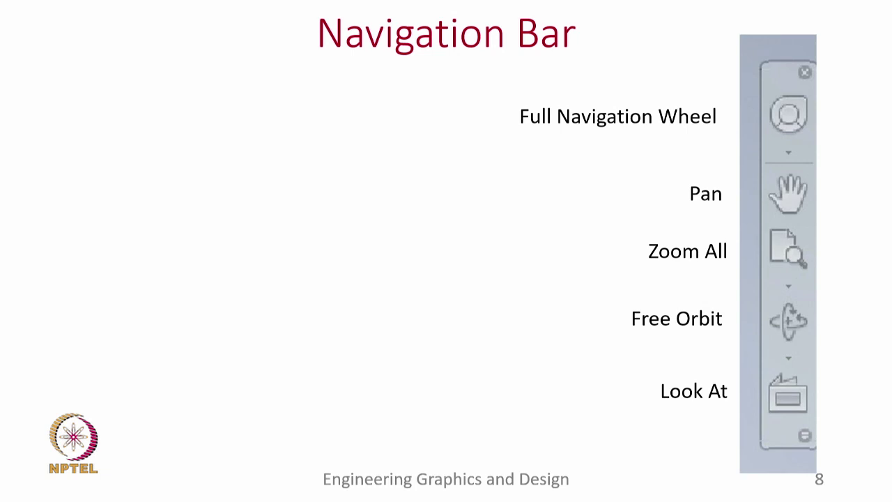
key(Right)
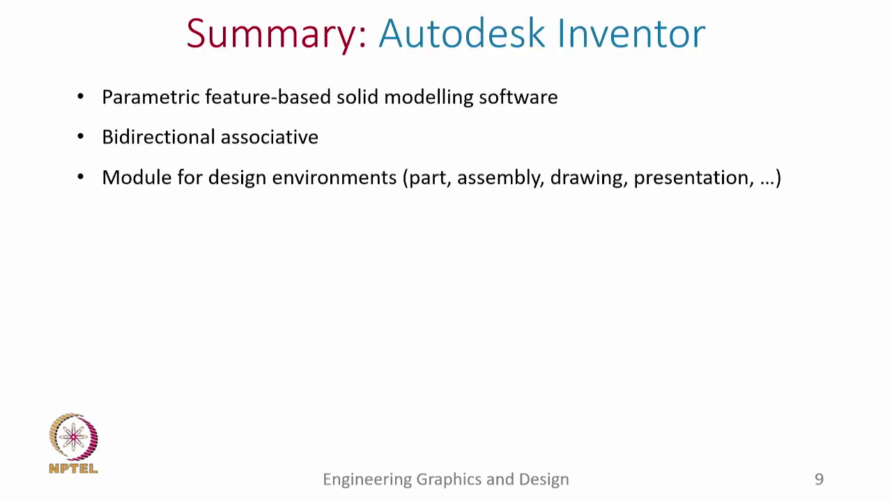